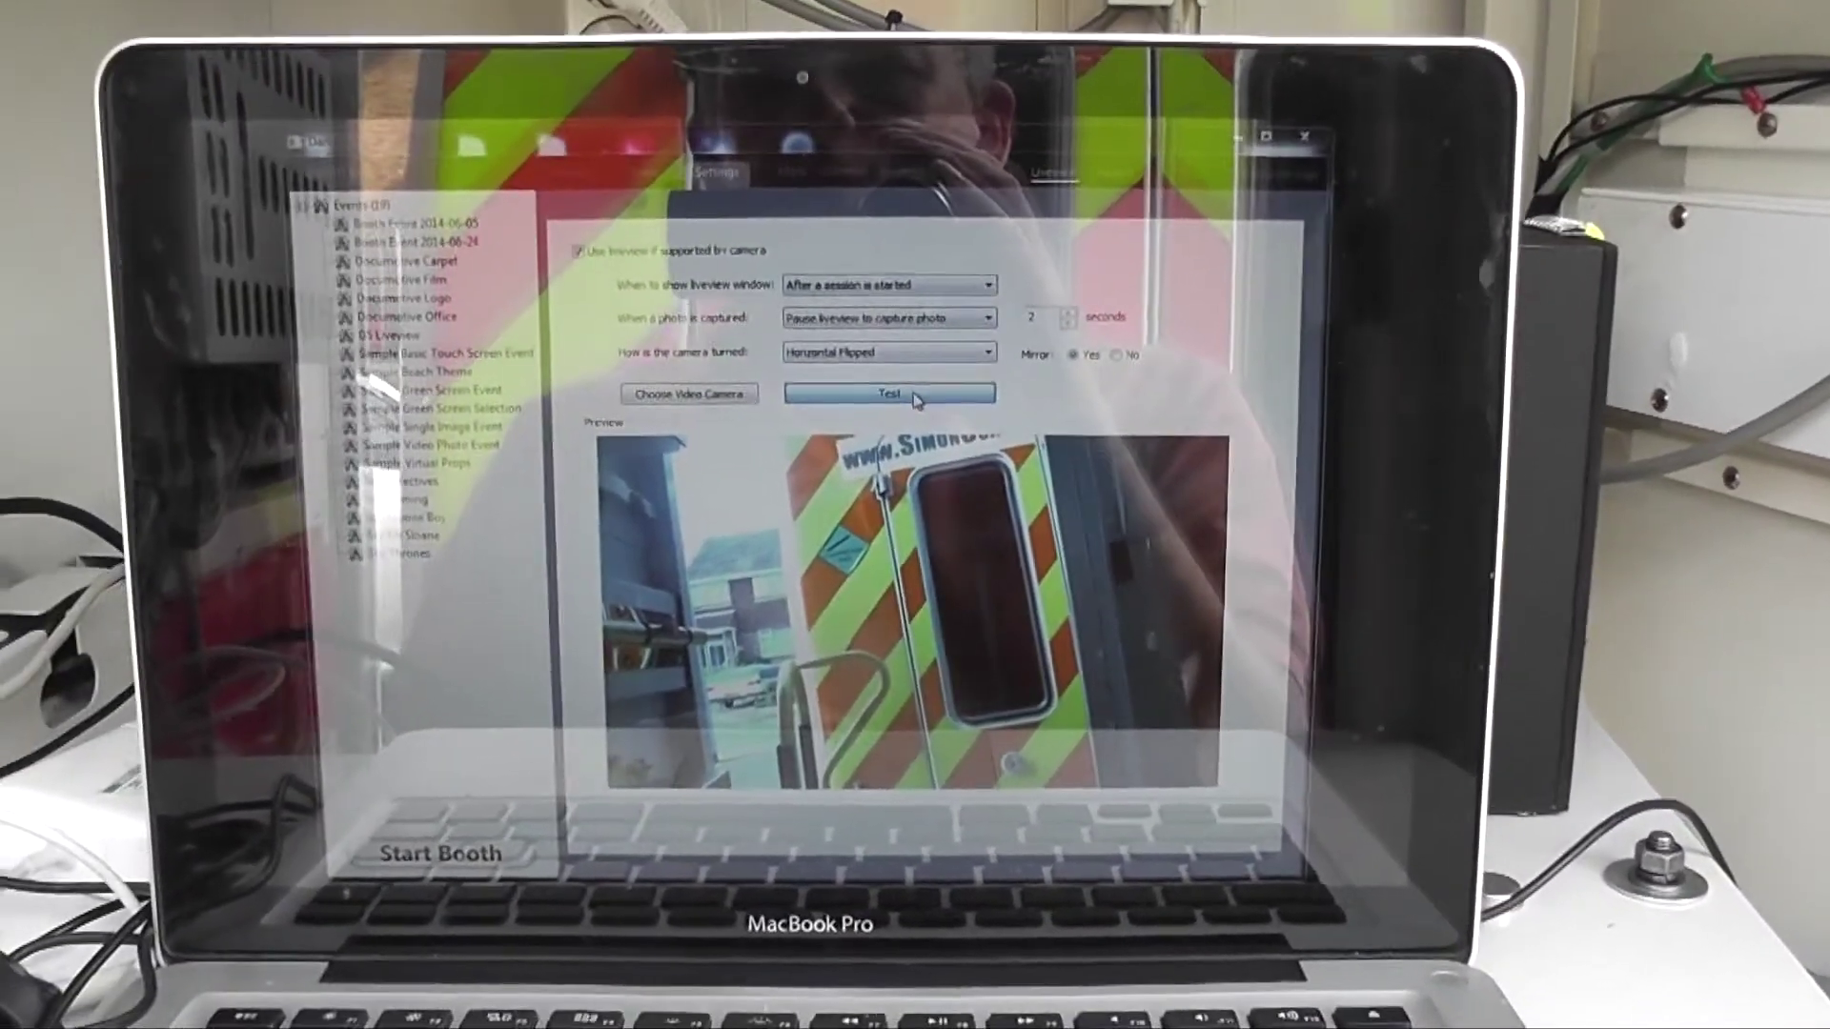
Run the Liveview face detection test twice on the camera preview.
left_click(912, 398)
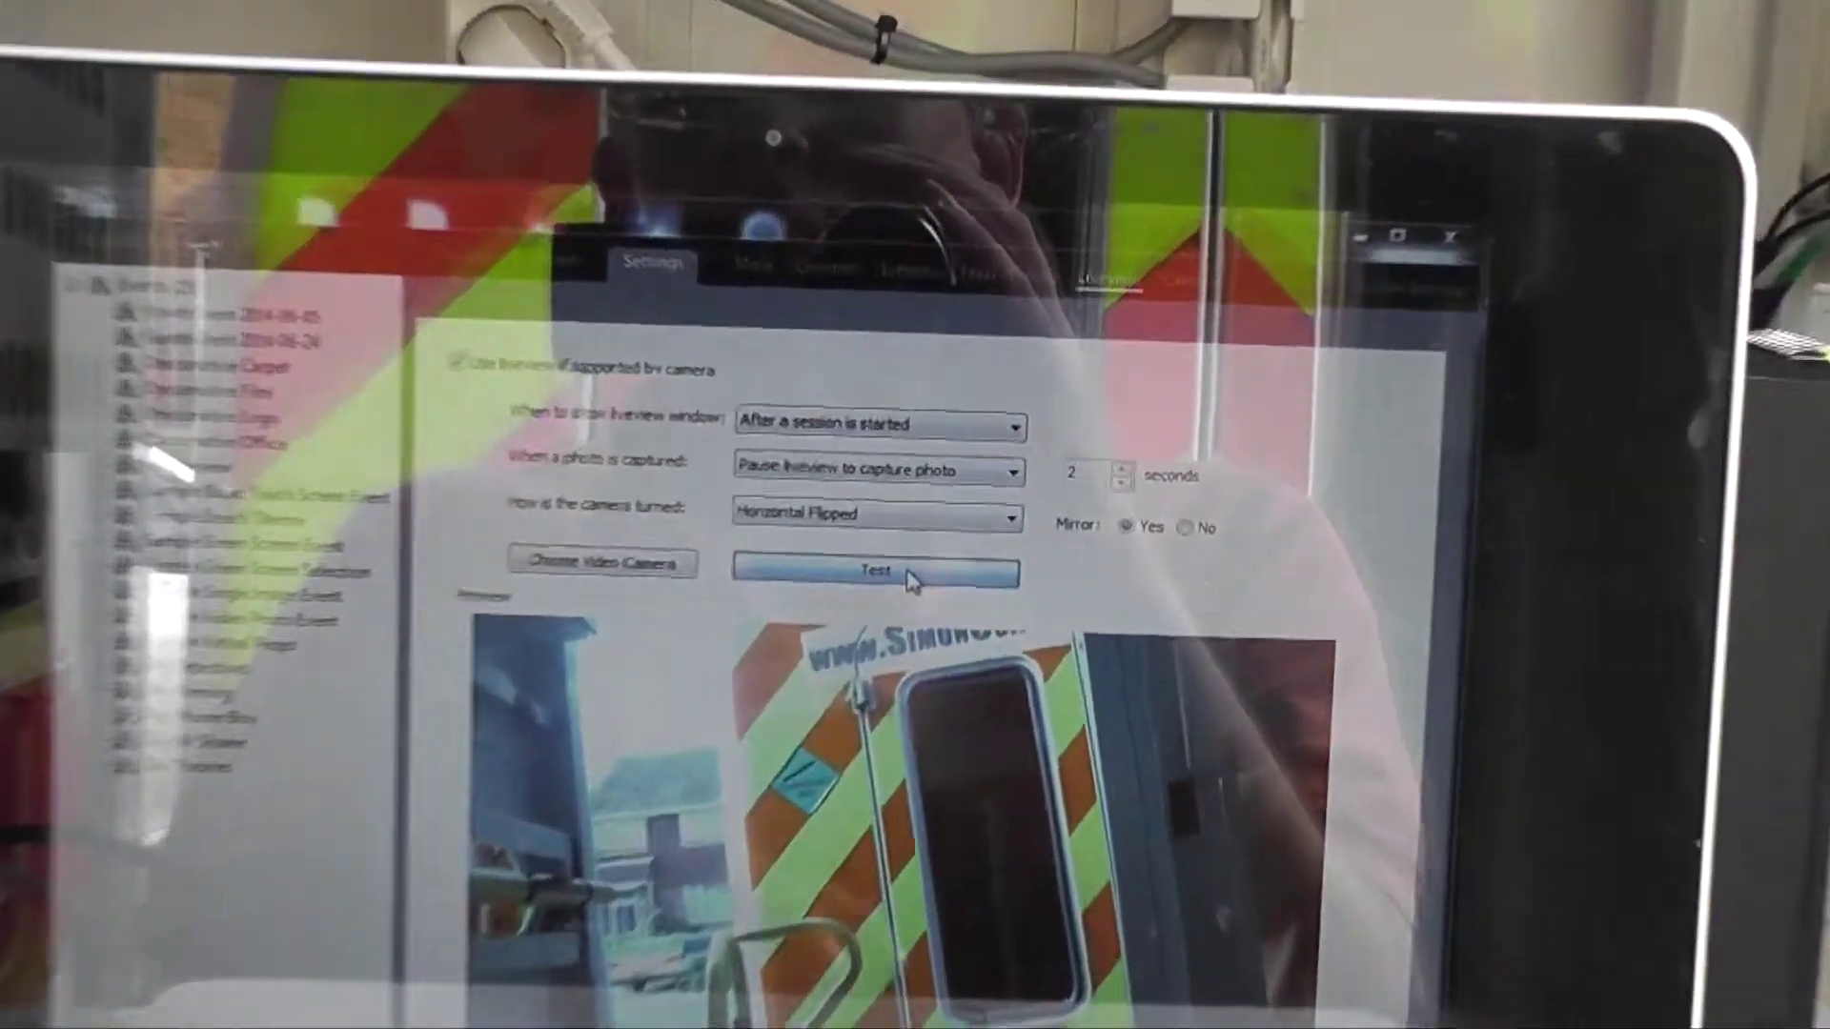
left_click(886, 438)
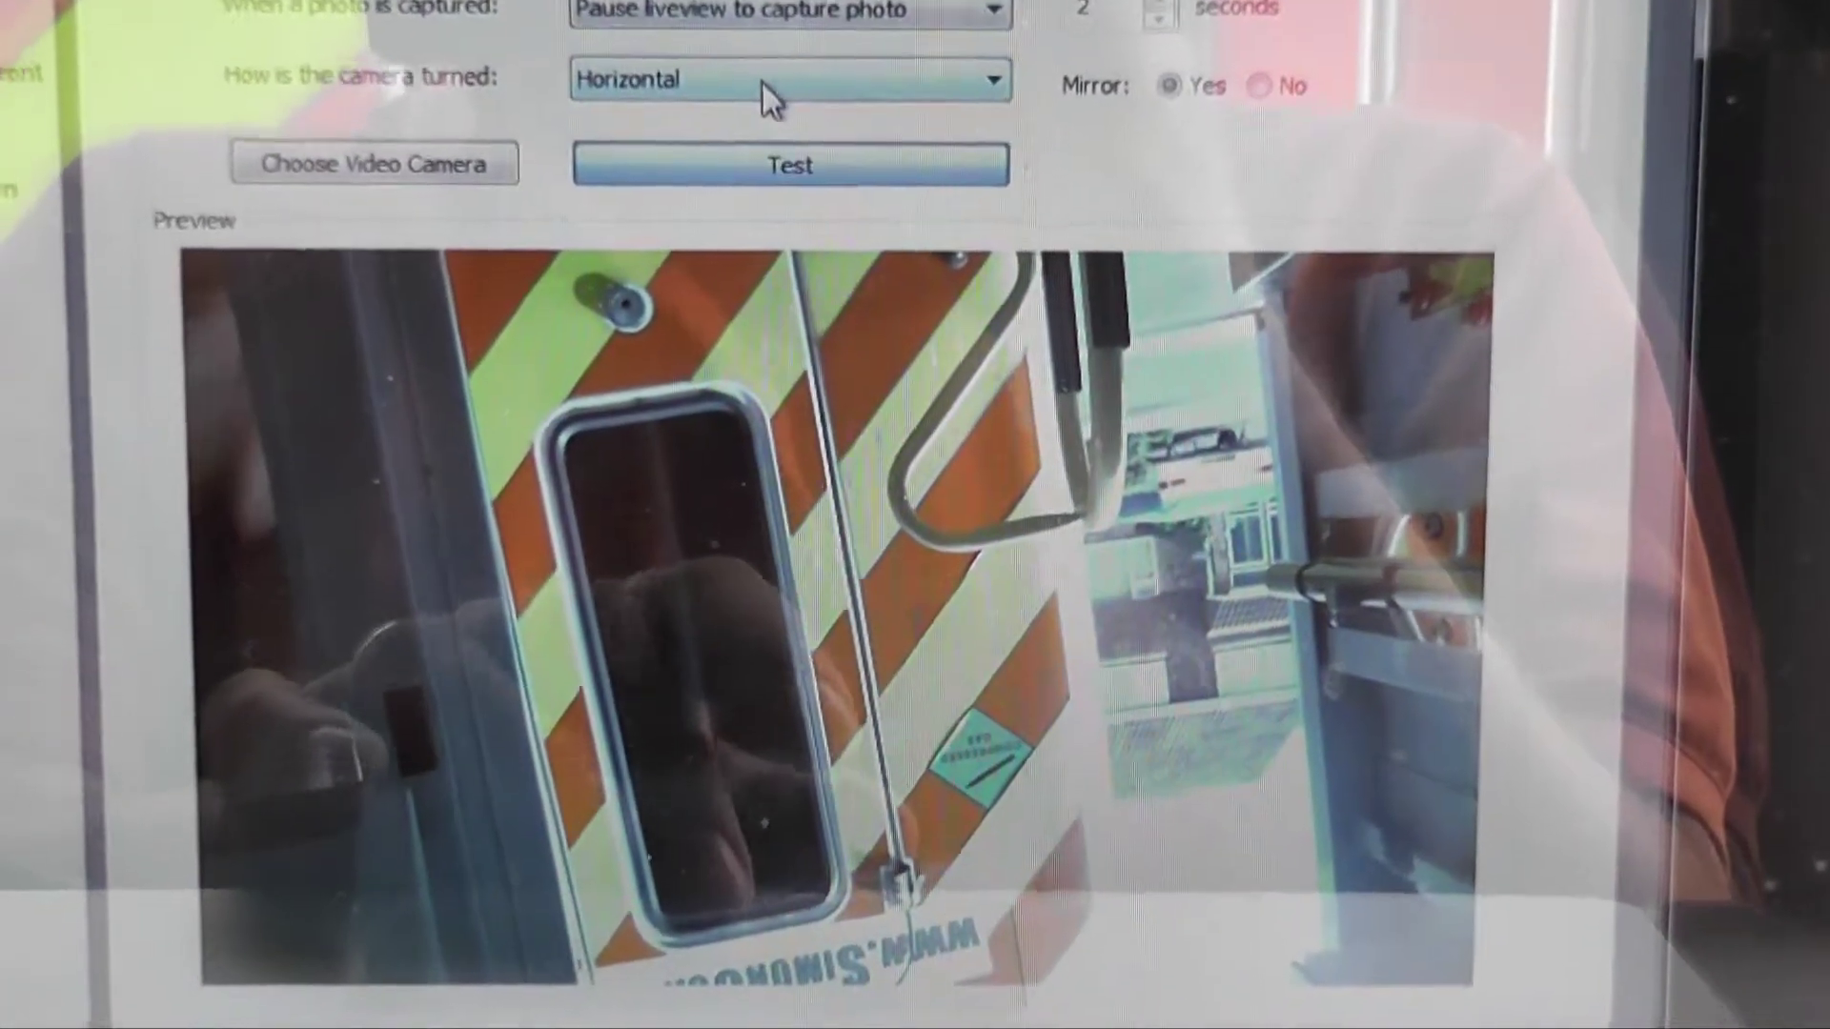
Set the Liveview 'How is the camera turned' option to Horizontal Flipped.
left_click(762, 78)
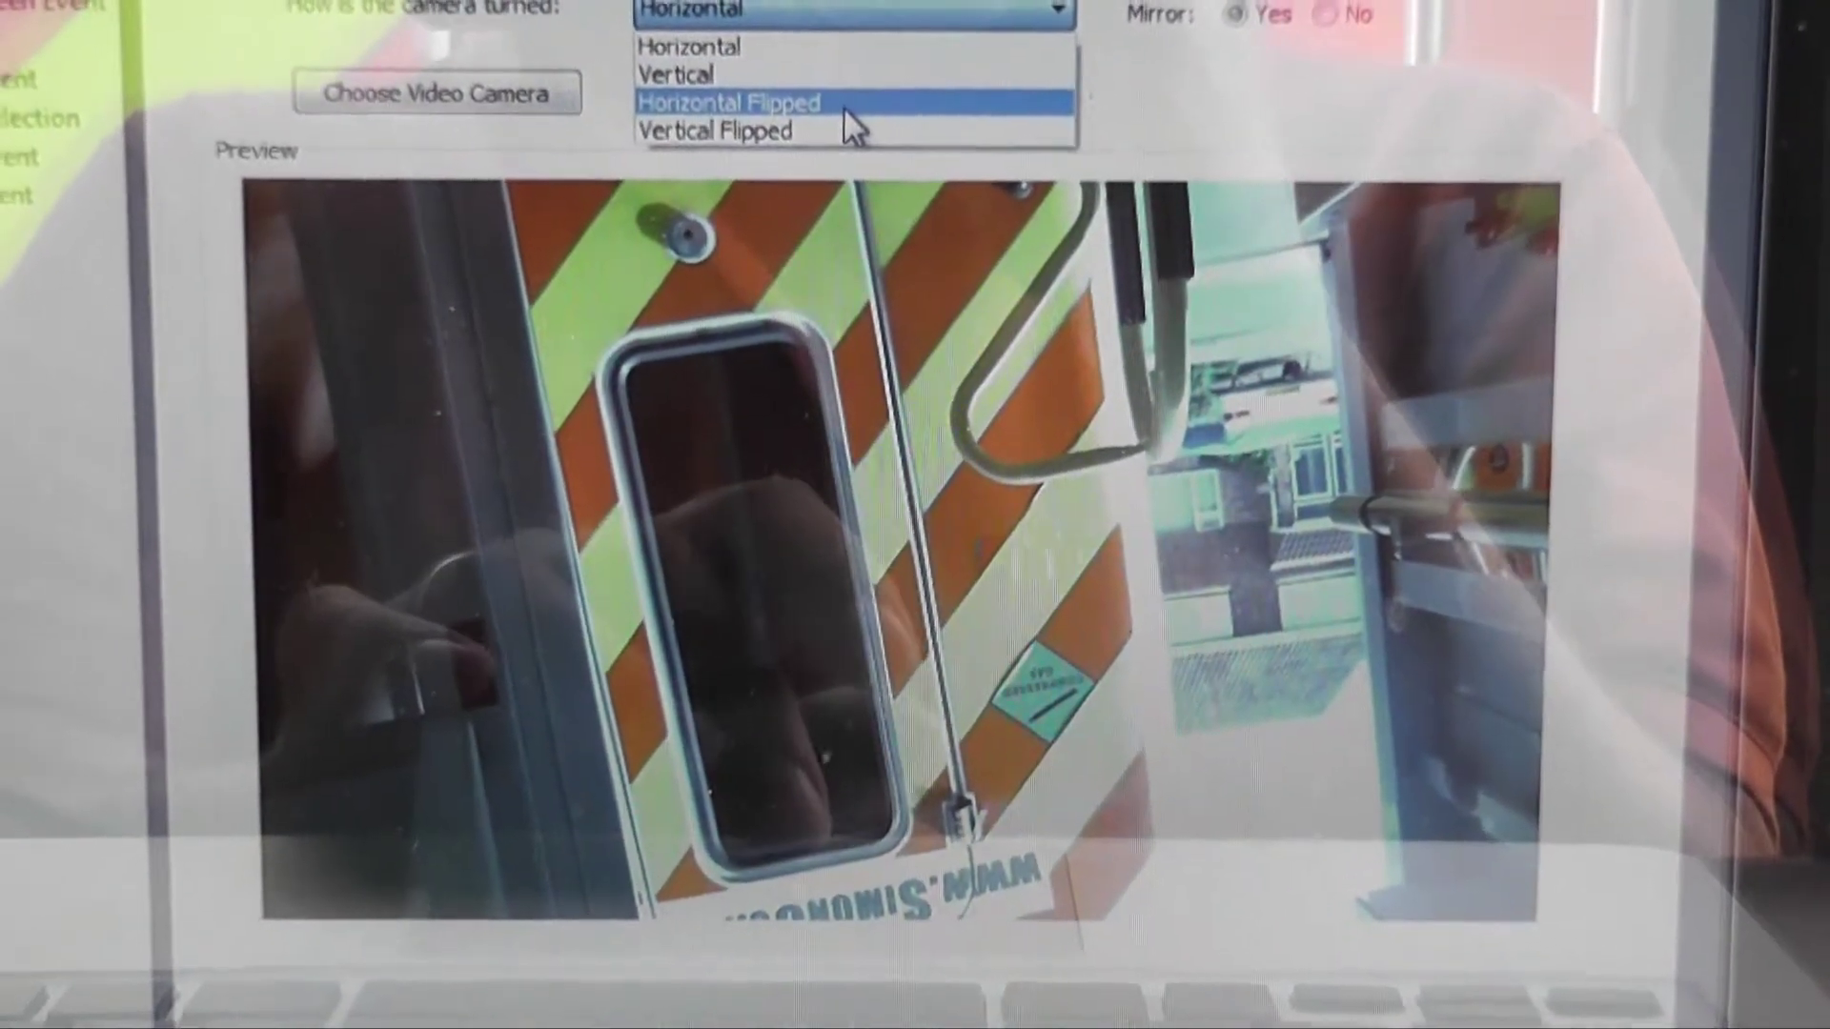
left_click(845, 110)
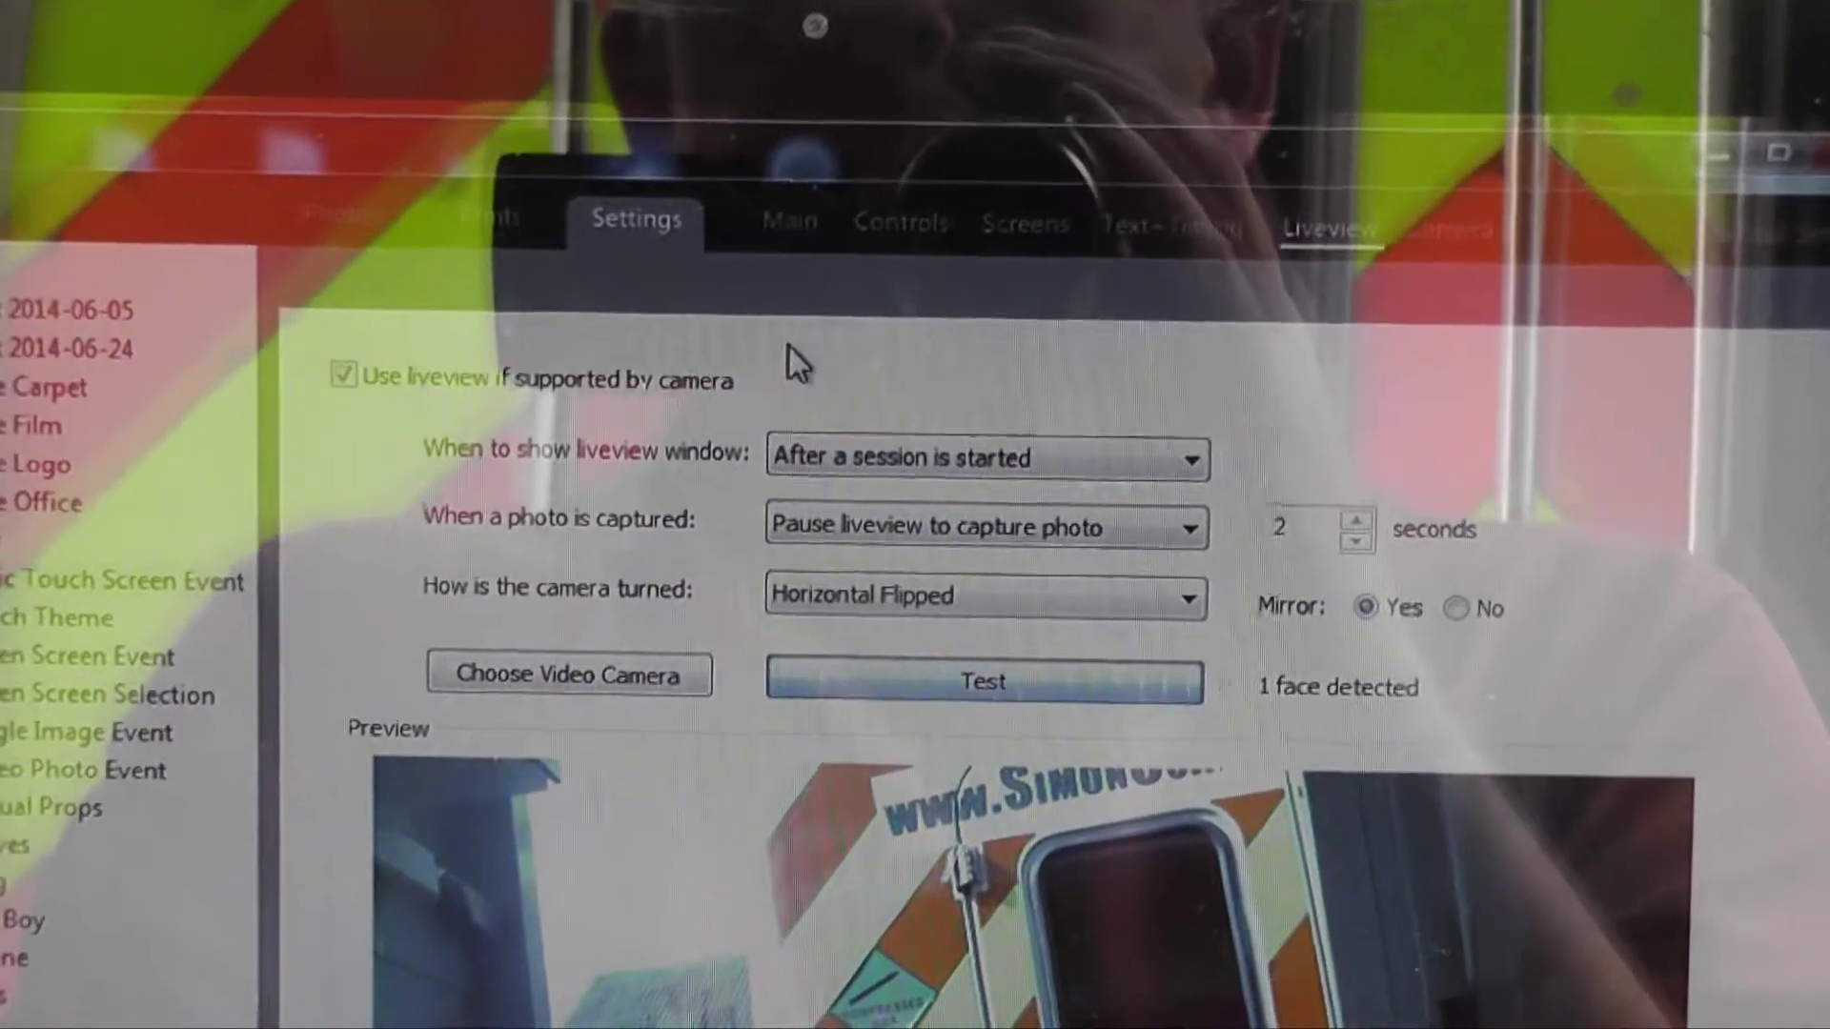
Switch to the event's Main settings tab.
left_click(793, 186)
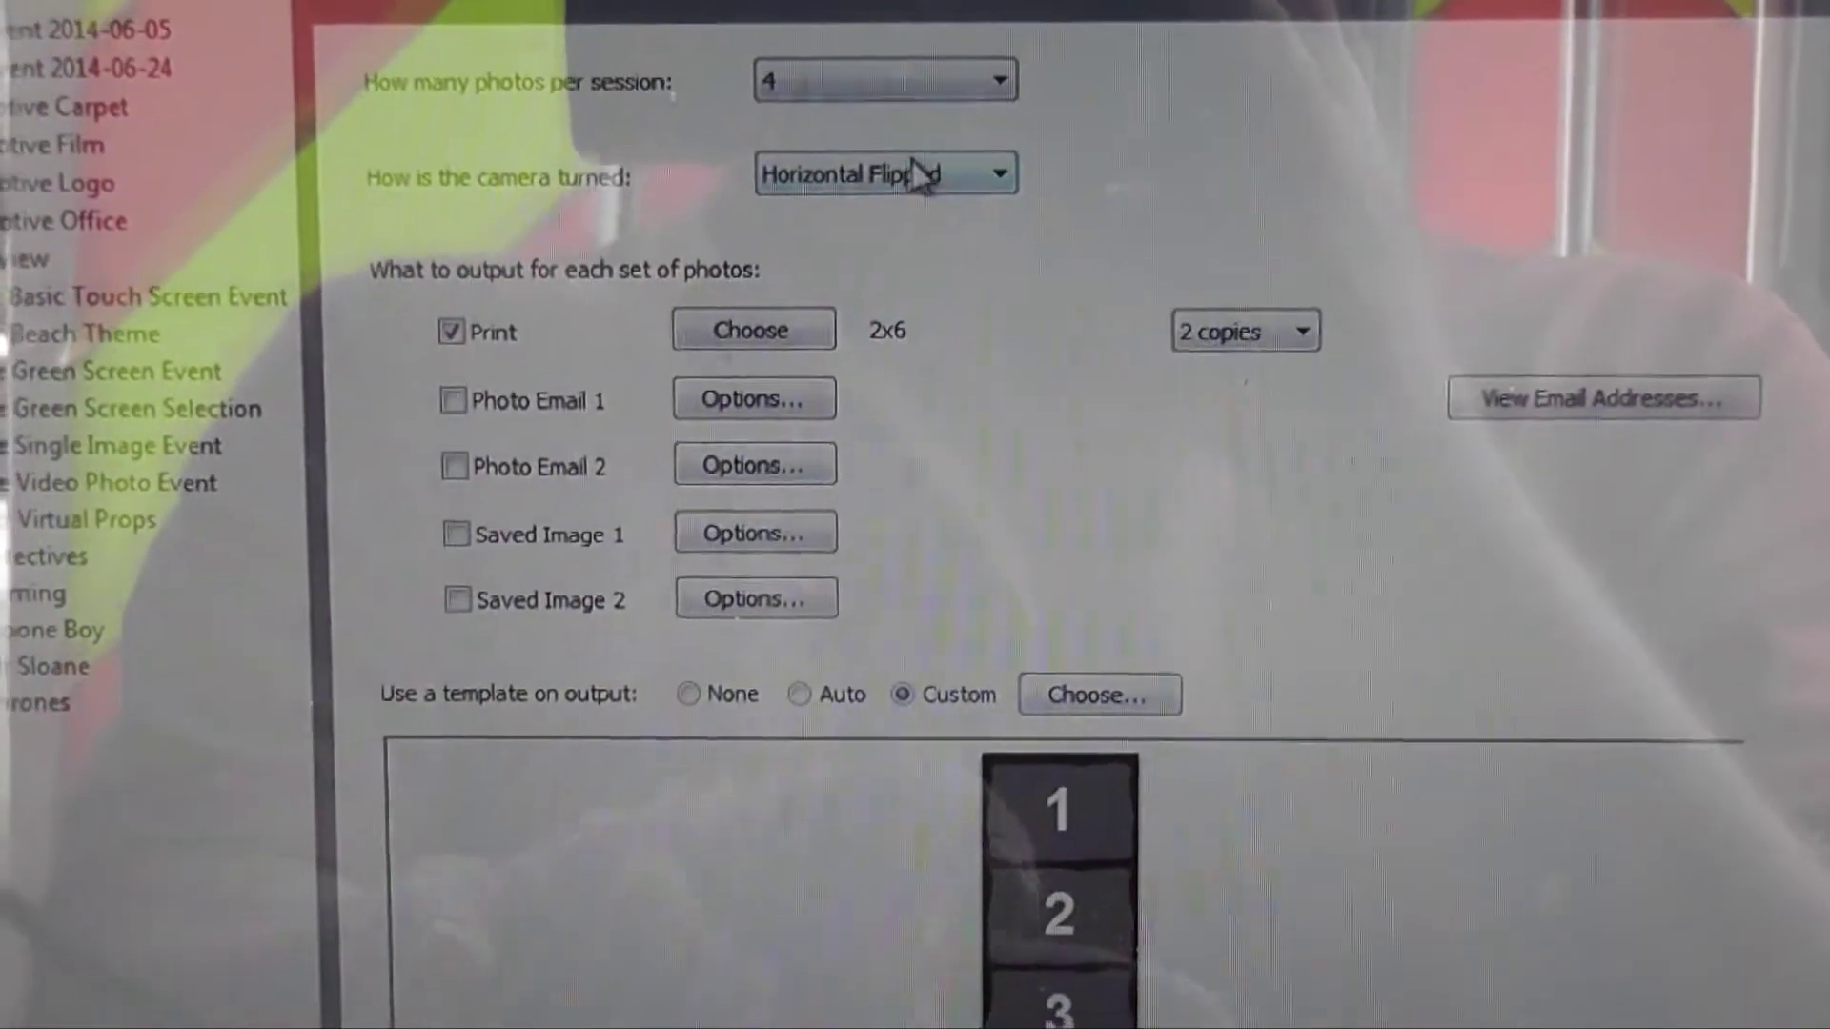
Set the Main tab's 'How is the camera turned' option to Horizontal.
left_click(915, 192)
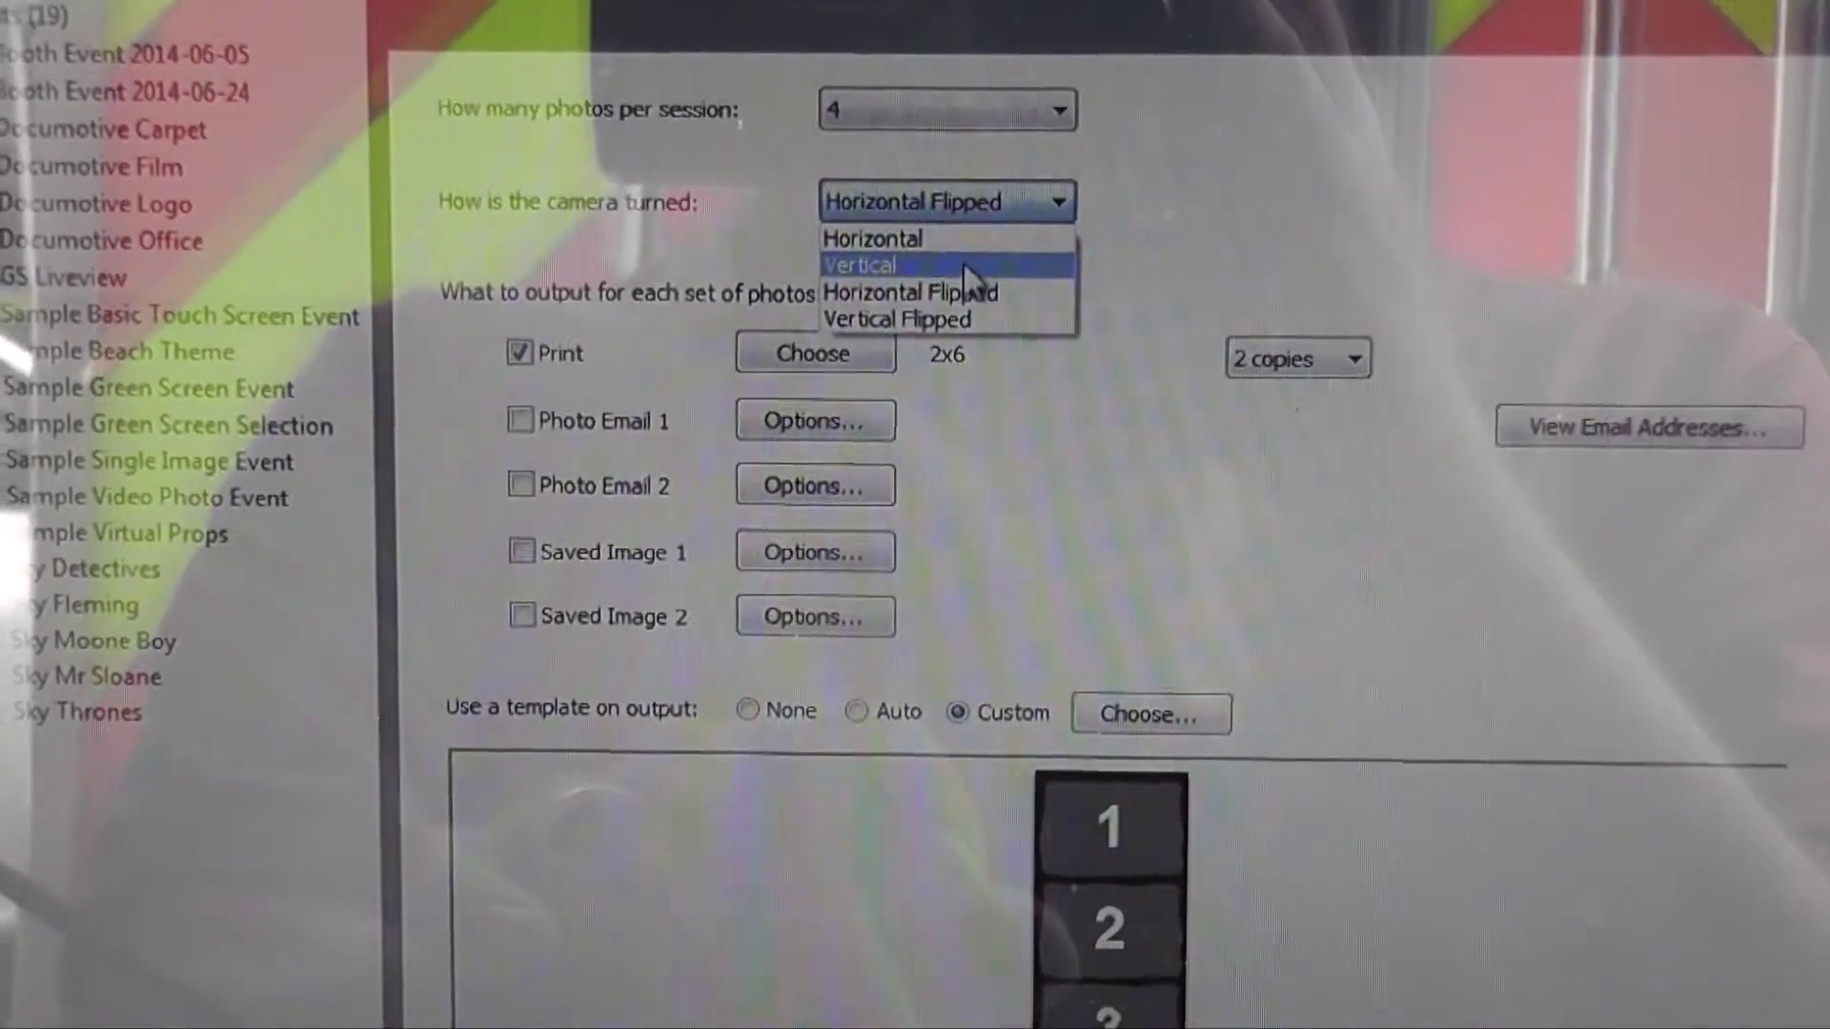
left_click(955, 244)
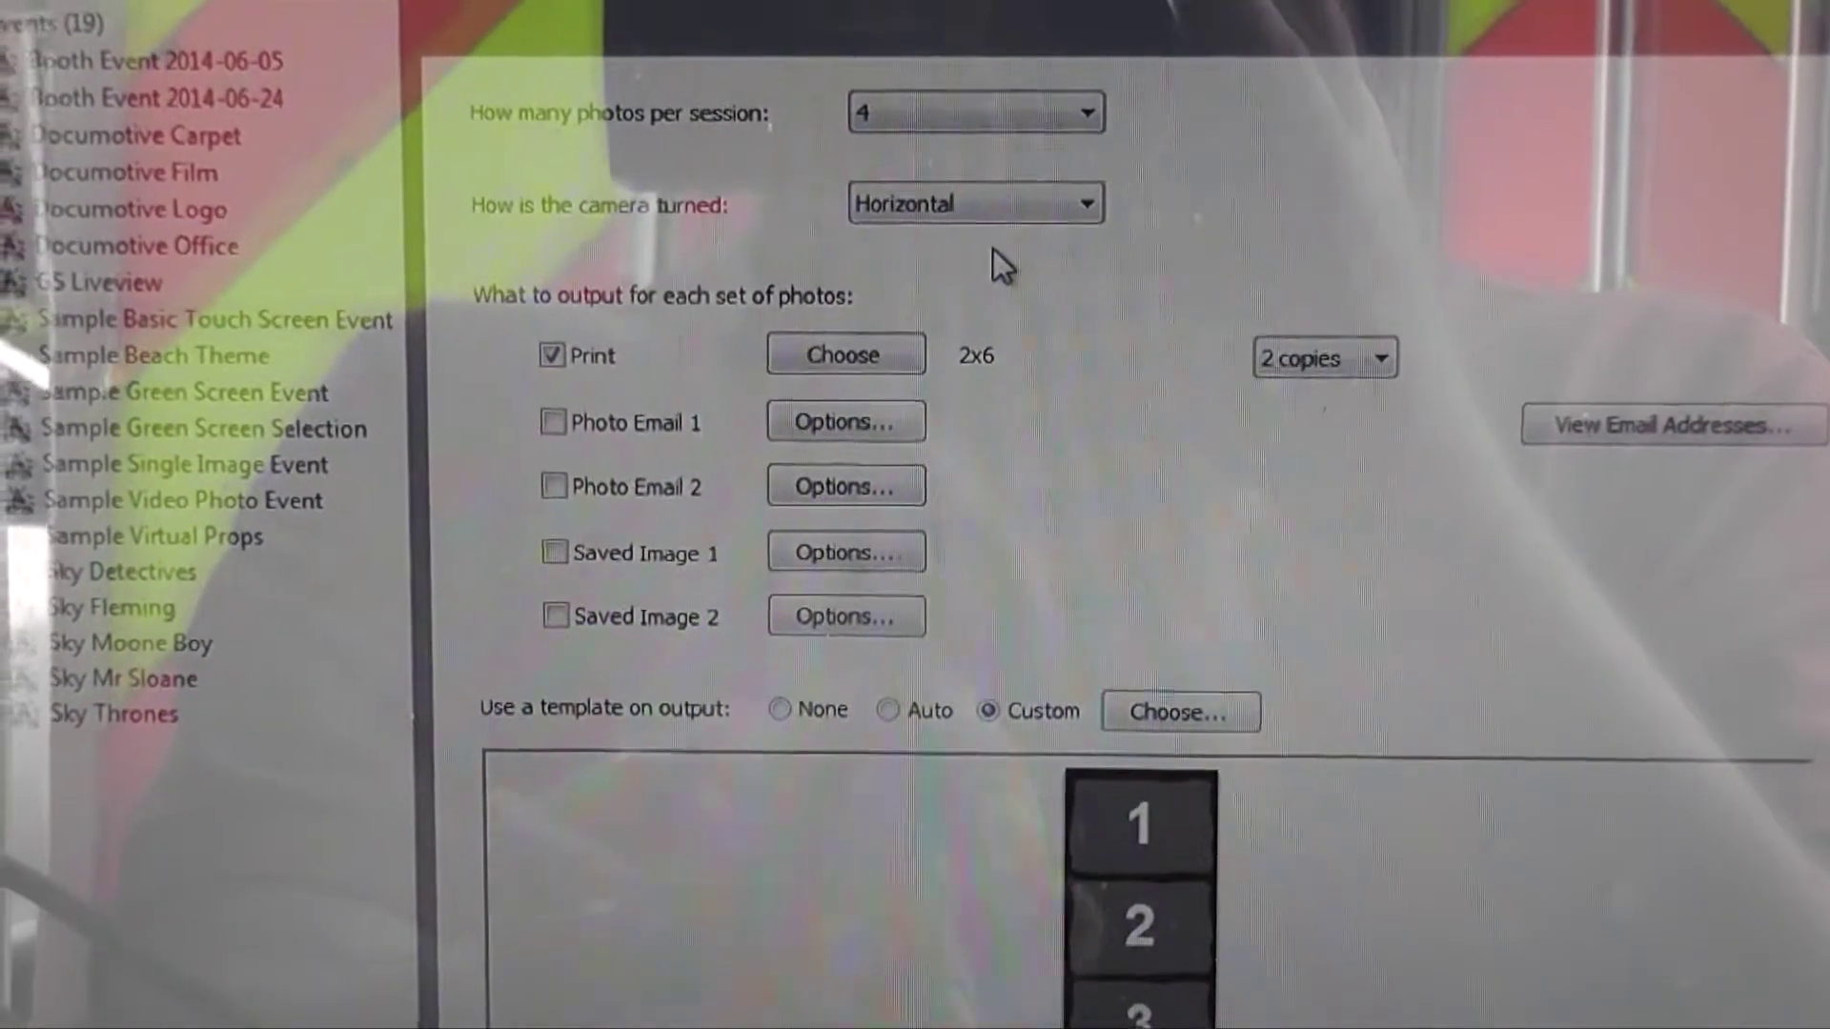